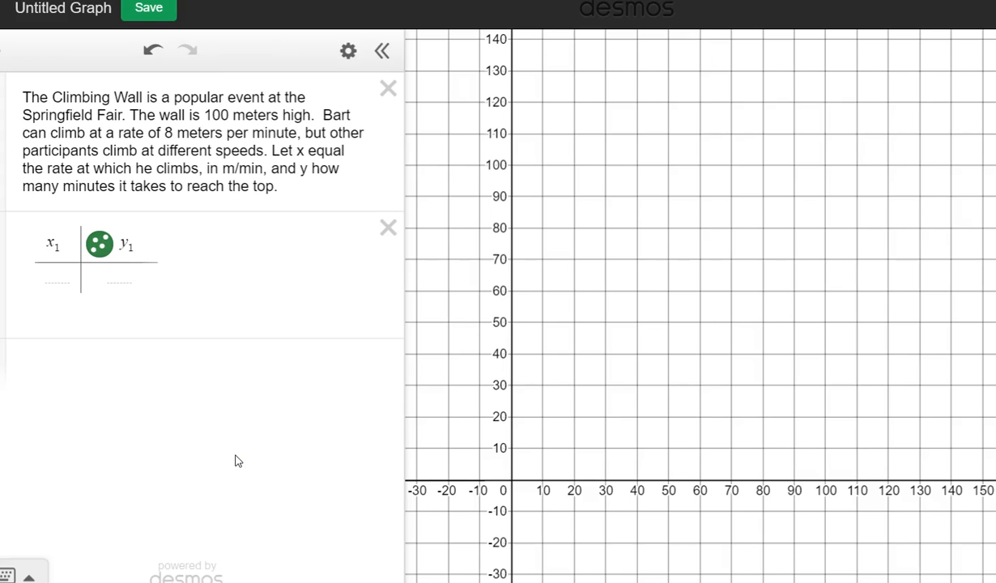
- Fill the first table row with x = 8 and y = 12.5, calculating 100/8 in a new expression line
left_click(46, 277)
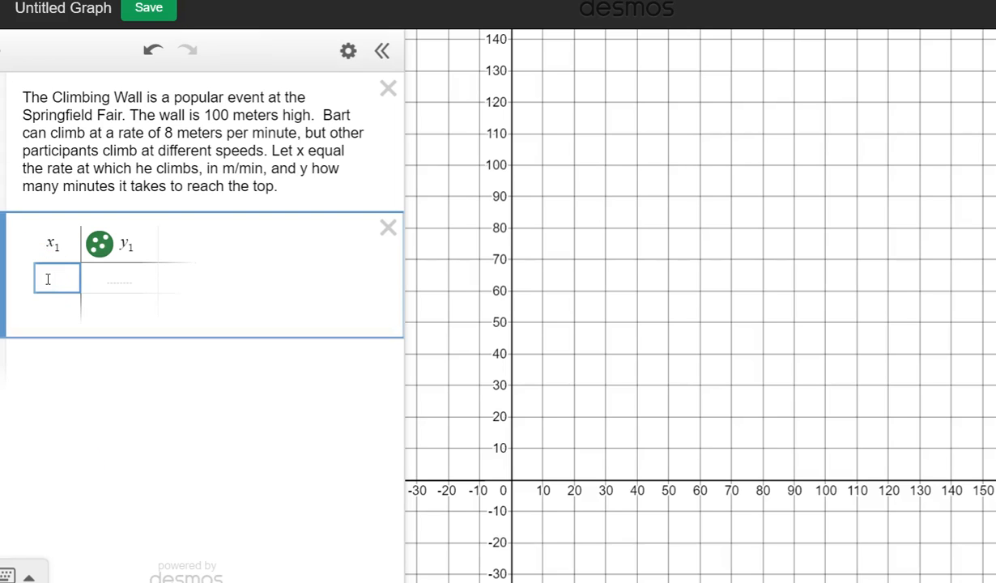
type("8")
left_click(114, 279)
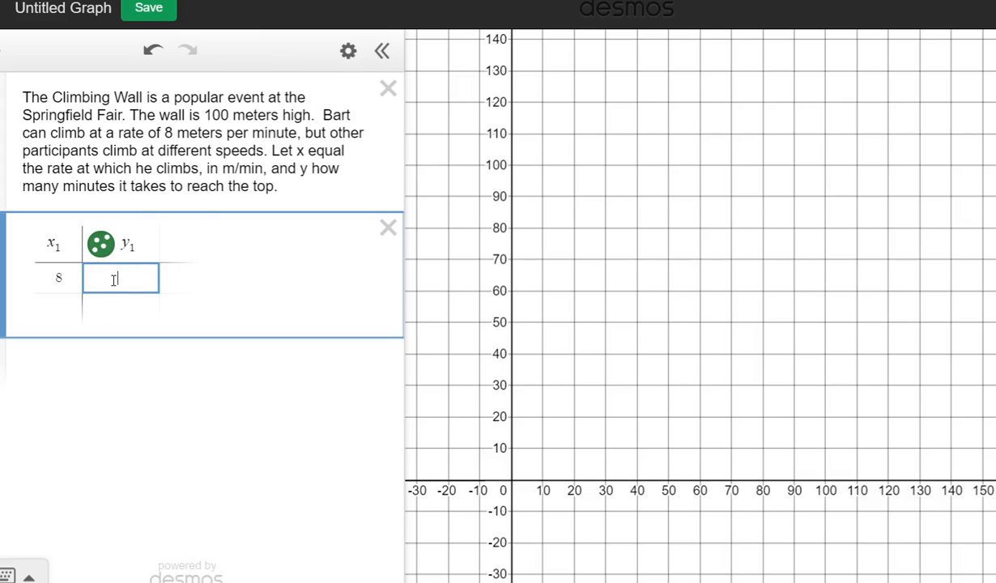
left_click(34, 359)
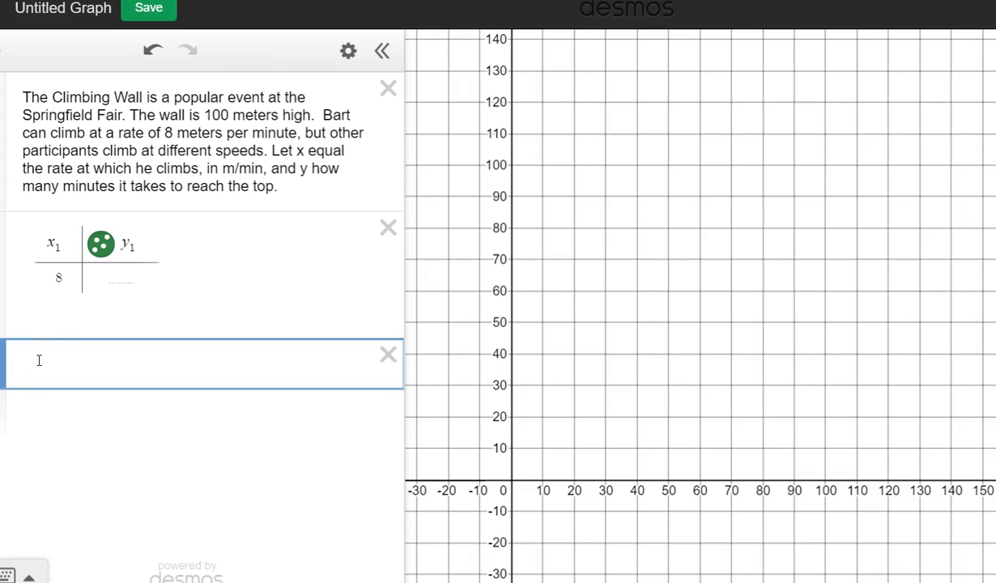
type("100/8")
left_click(27, 377)
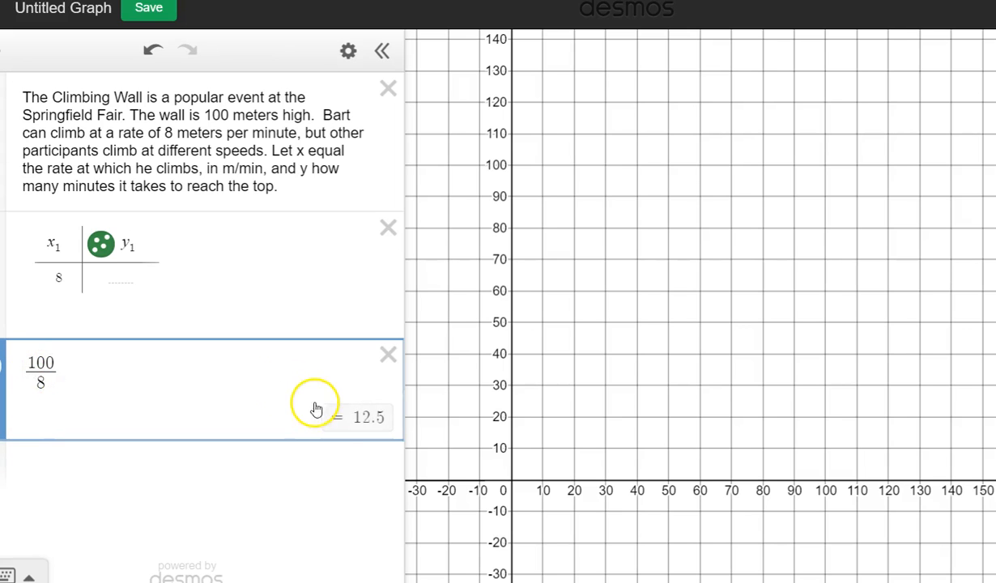
left_click(118, 279)
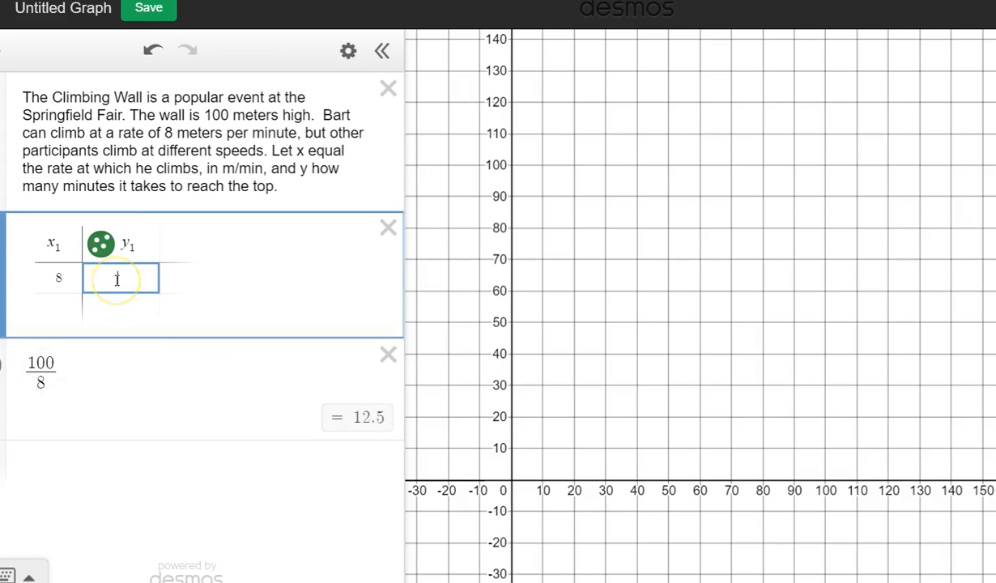
type("12.5")
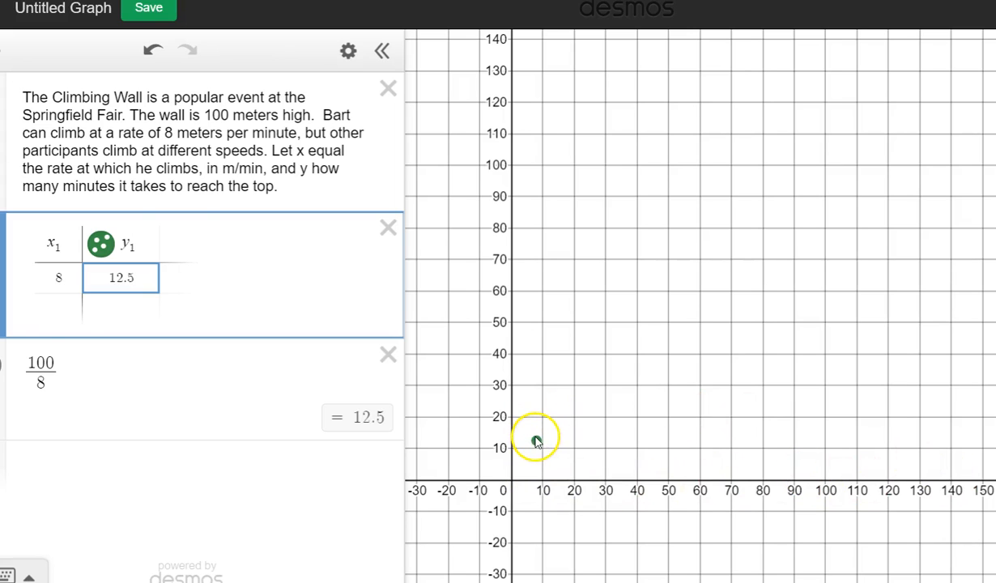
- Add two rows to the table for the points (10, 10) and (5, 20)
left_click(58, 312)
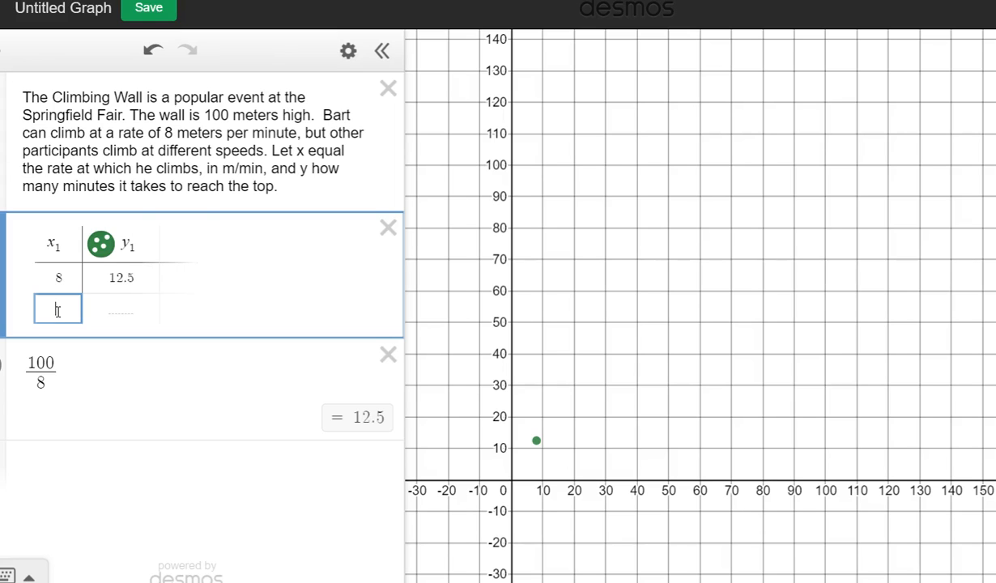
type("10")
left_click(123, 309)
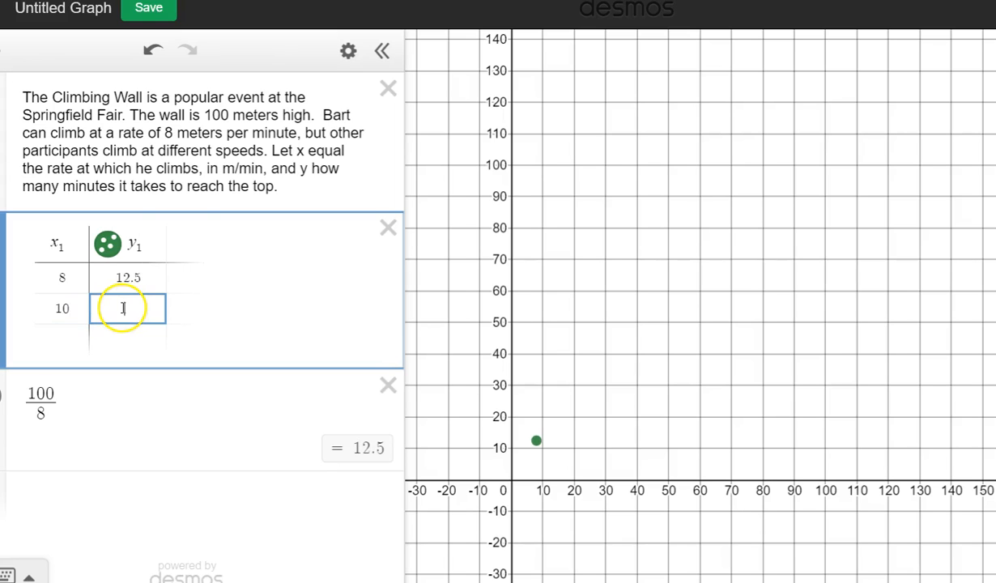
type("10")
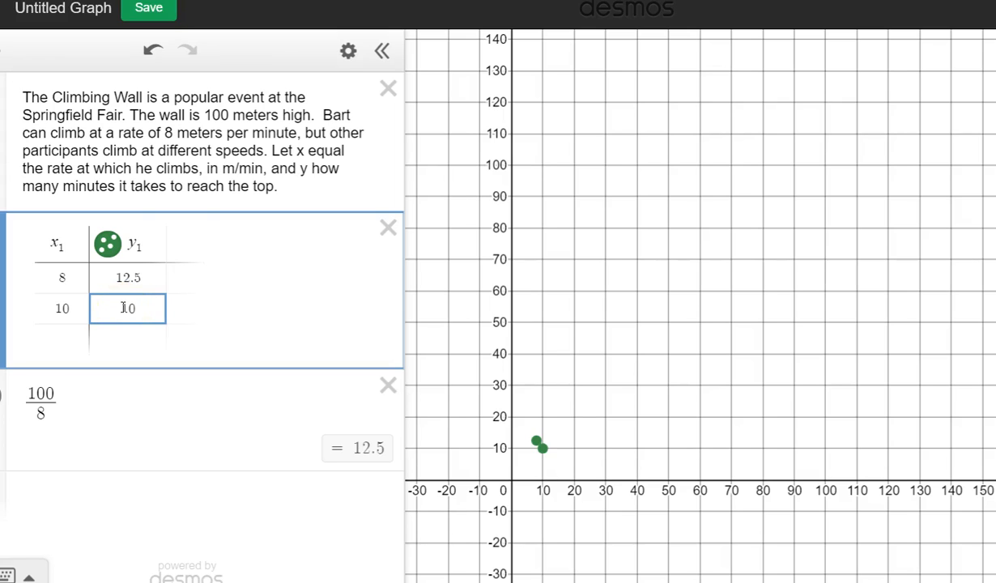
left_click(69, 331)
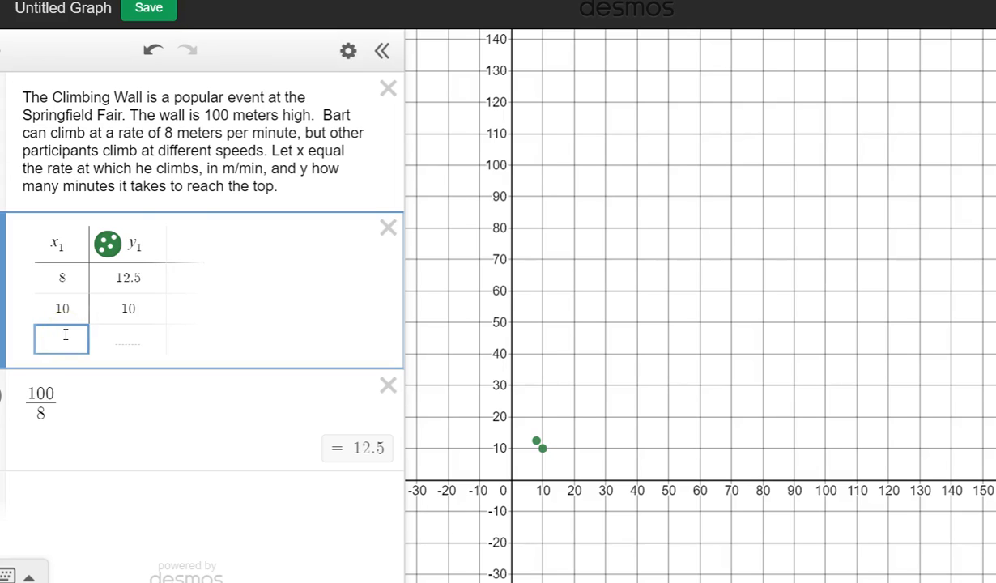
type("5")
left_click(85, 335)
left_click(126, 339)
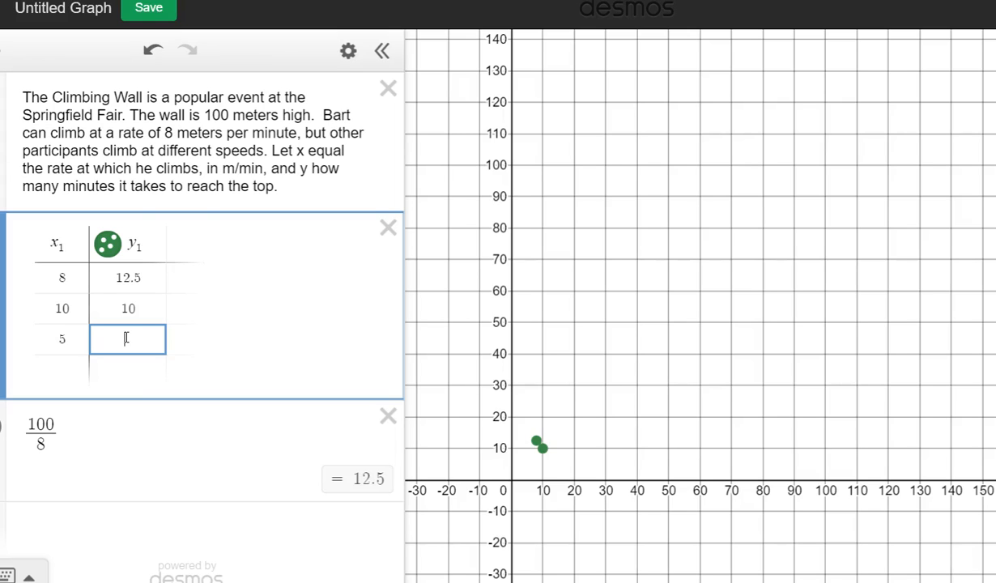
type("20")
- Add two rows to the table for the points (20, 5) and (50, 2)
left_click(63, 368)
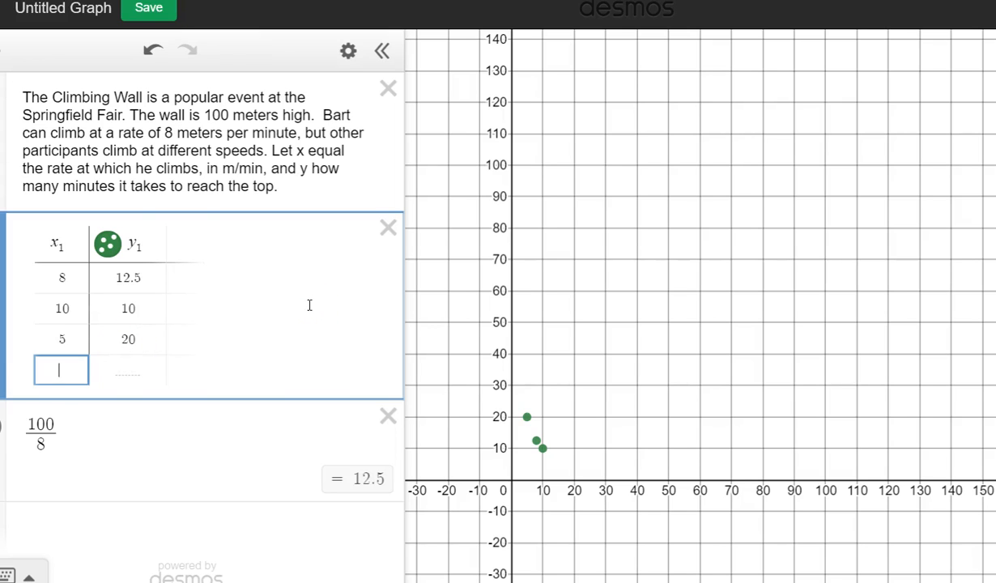
type("20")
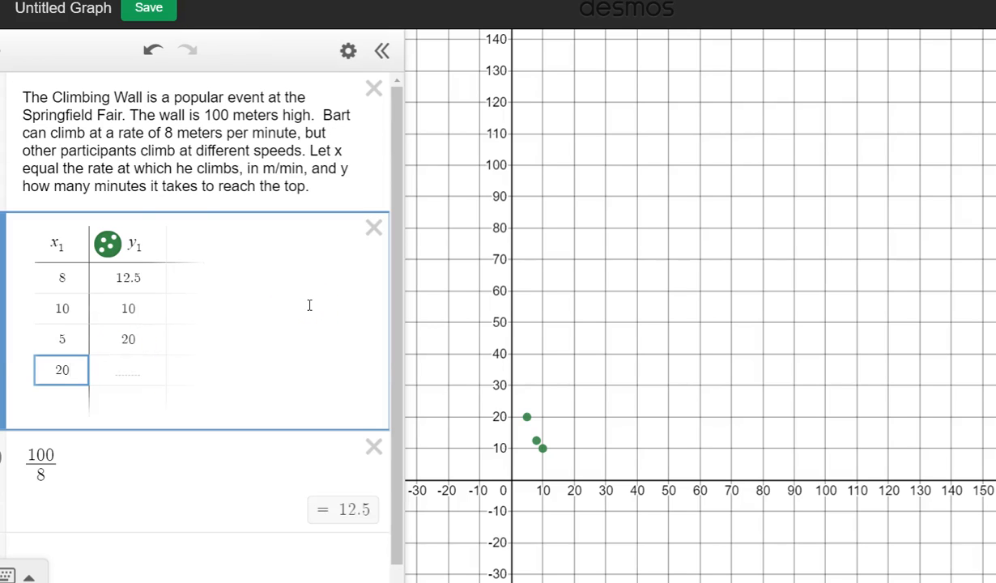
left_click(111, 367)
type("5")
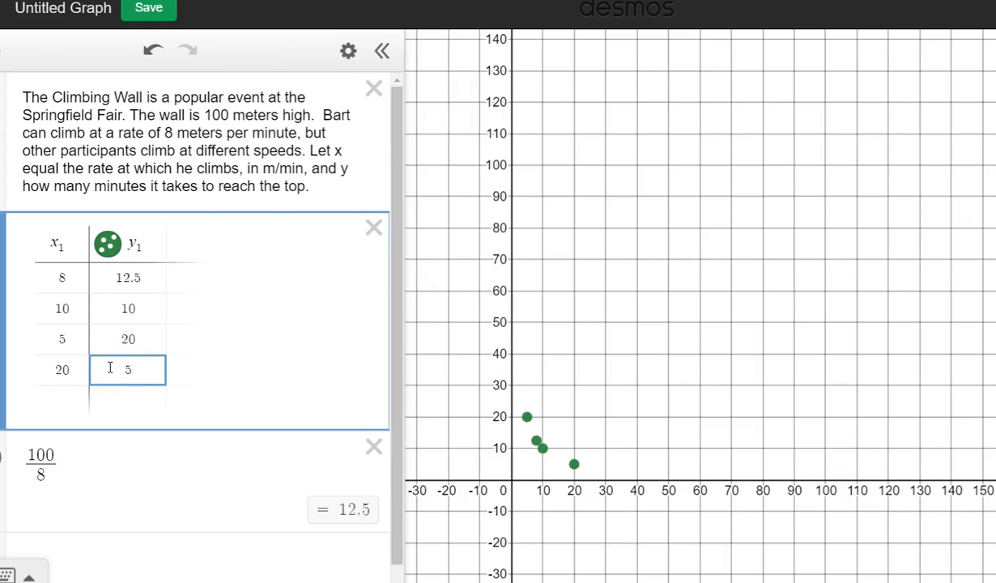
left_click(65, 387)
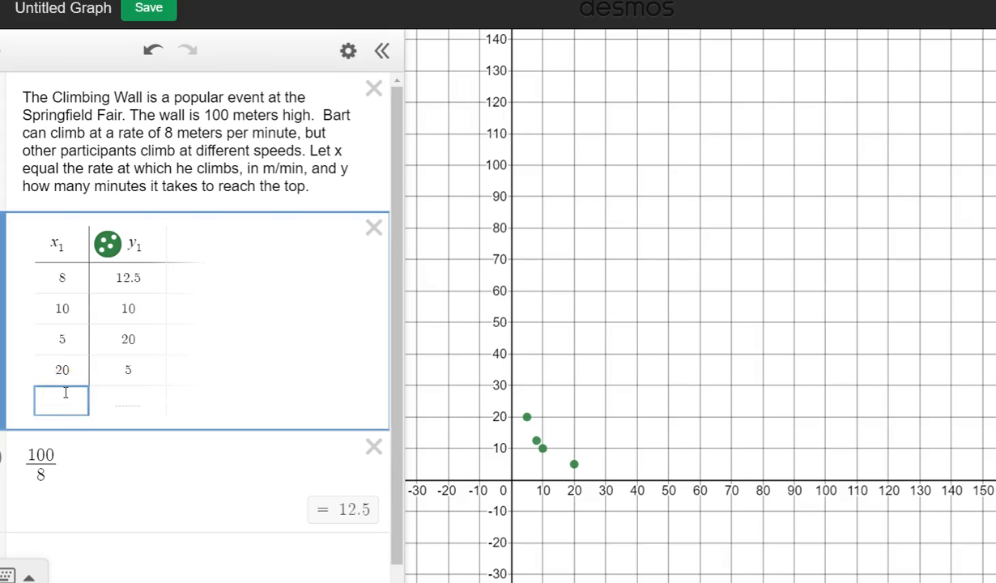
type("50")
left_click(118, 396)
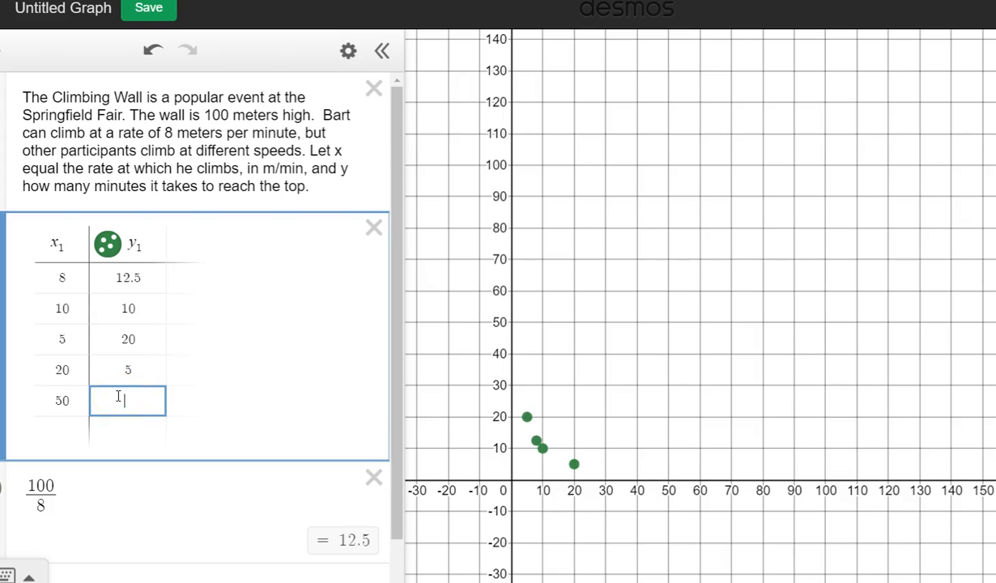
type("2")
- Add a table row with x = 2 and y = 50
left_click(57, 429)
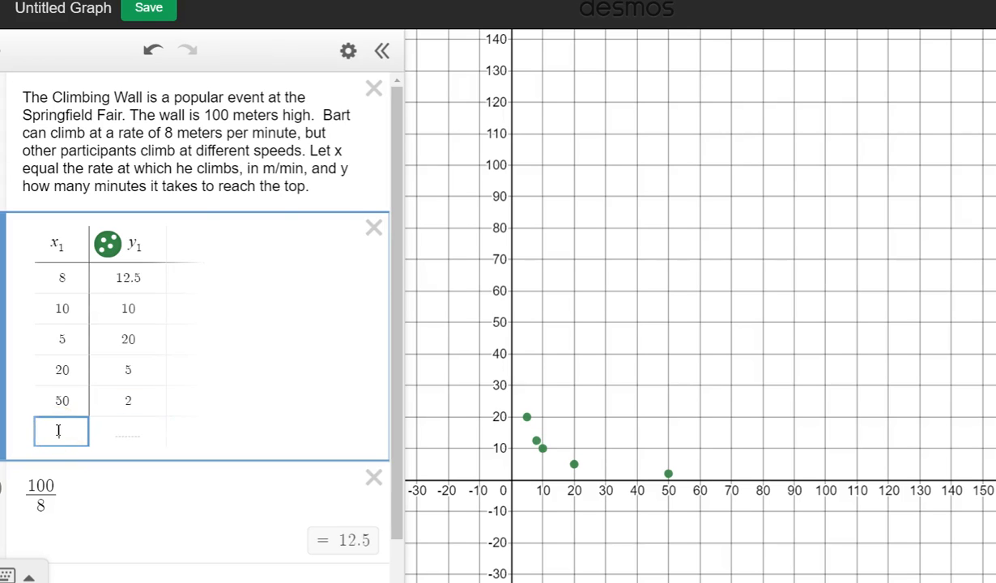
type("2")
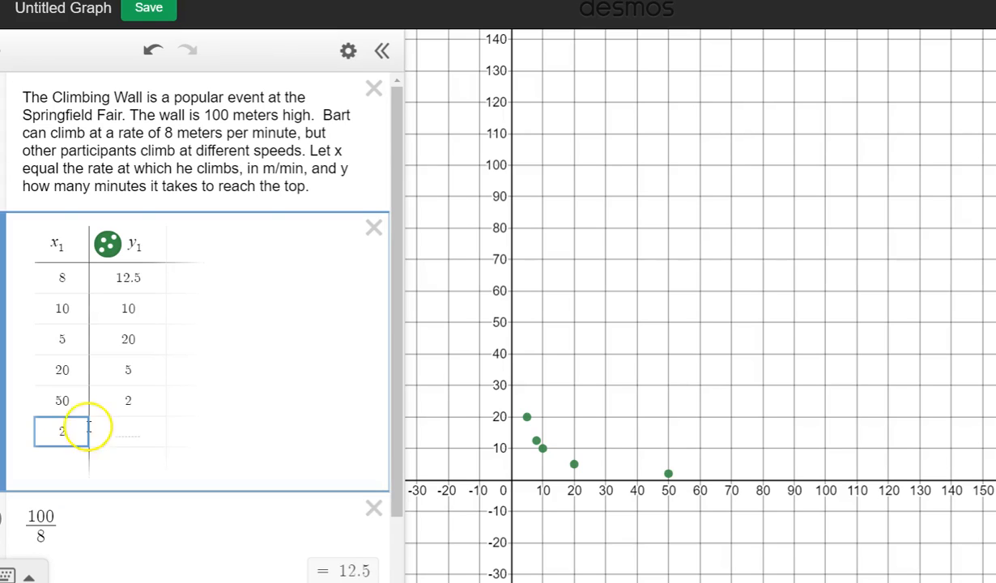
left_click(128, 431)
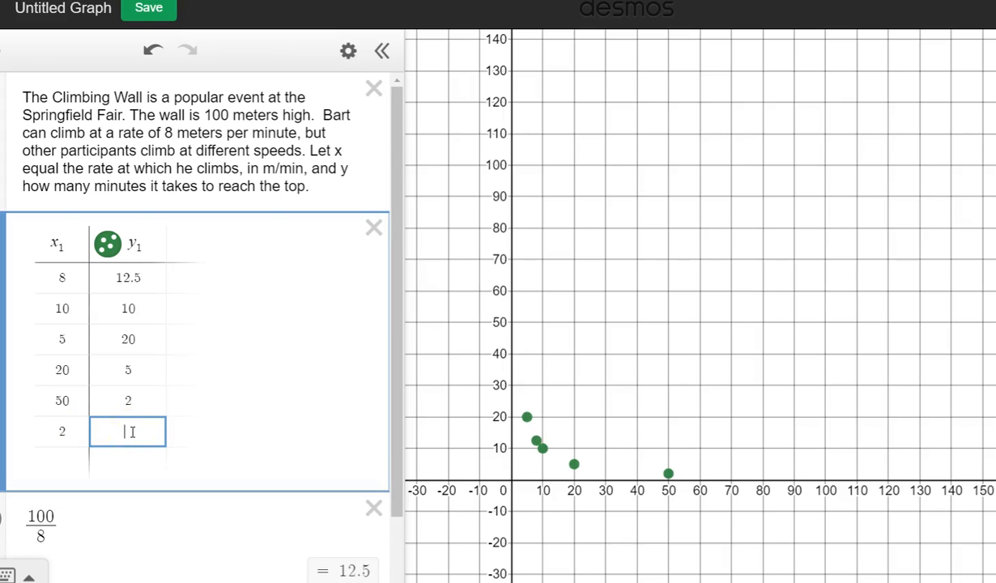
type("50")
- Replace the 100/8 calculation below the table with the equation y = 100/x
left_click(62, 526)
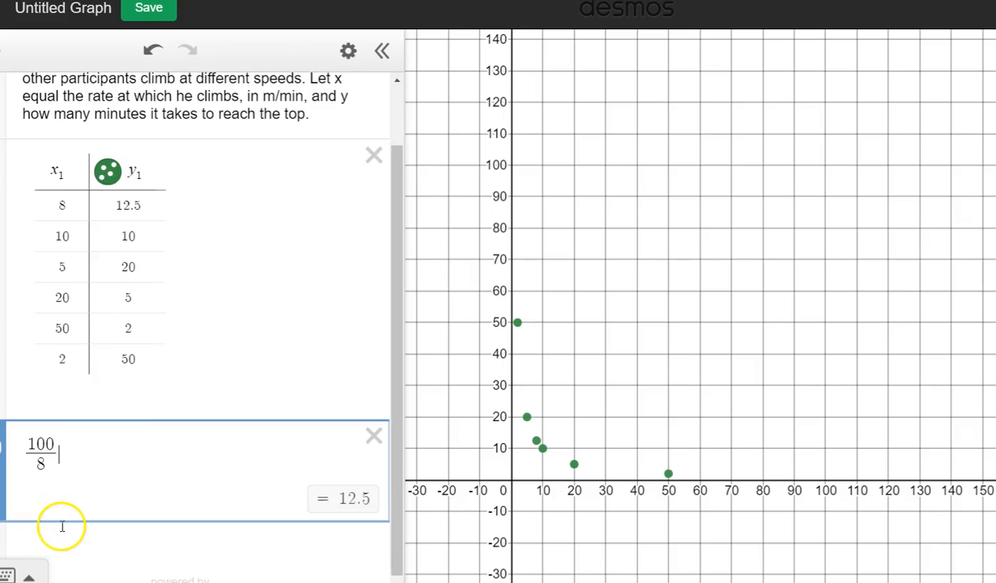
left_click(58, 455)
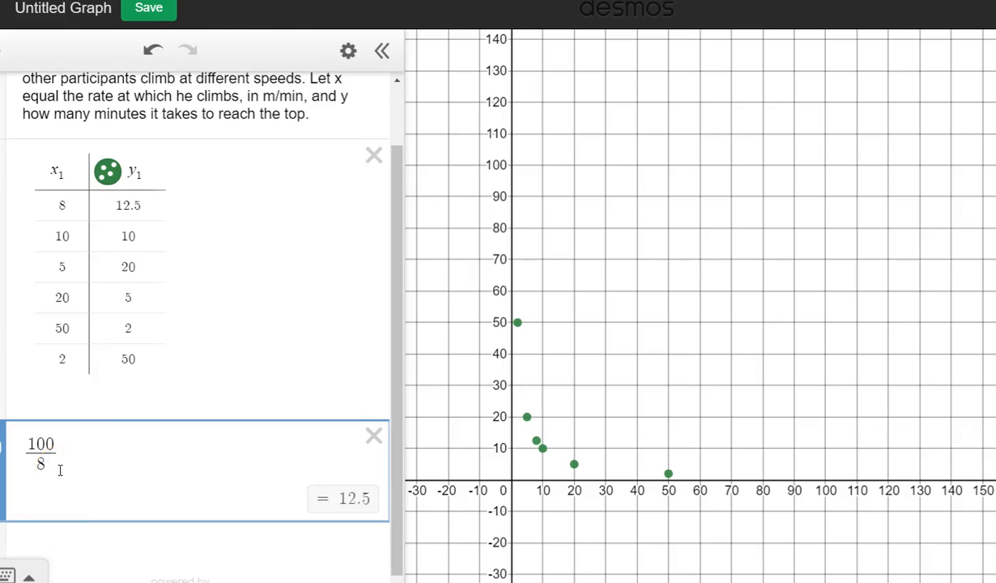
key("BackSpace")
key("BackSpace")
key("BackSpace")
key("BackSpace")
key("BackSpace")
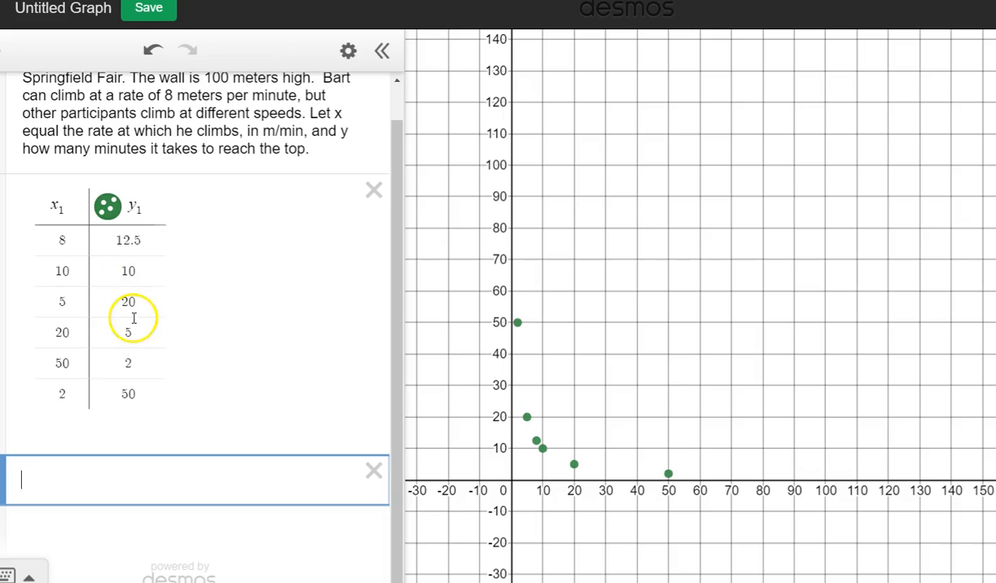
type("y=100")
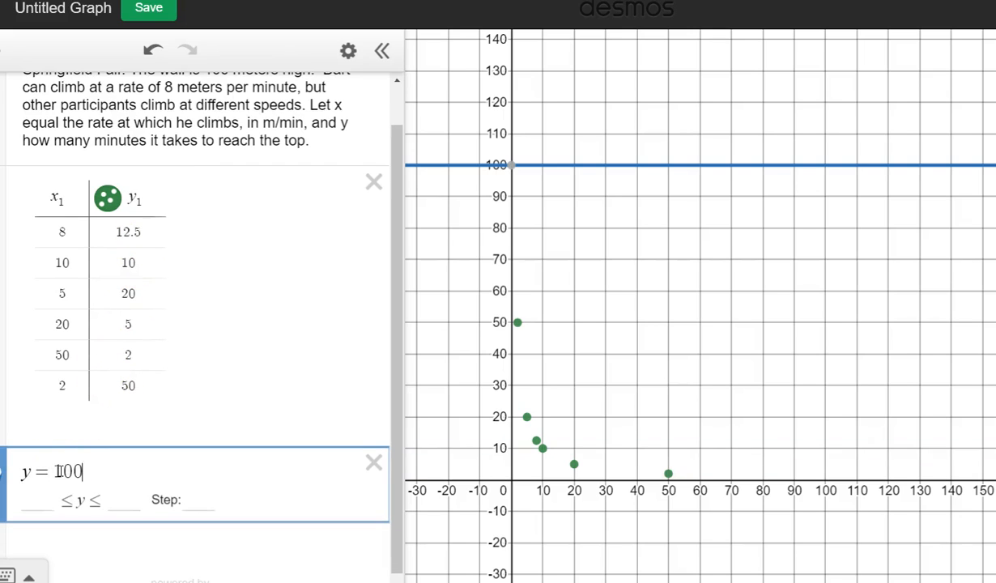
type("/x")
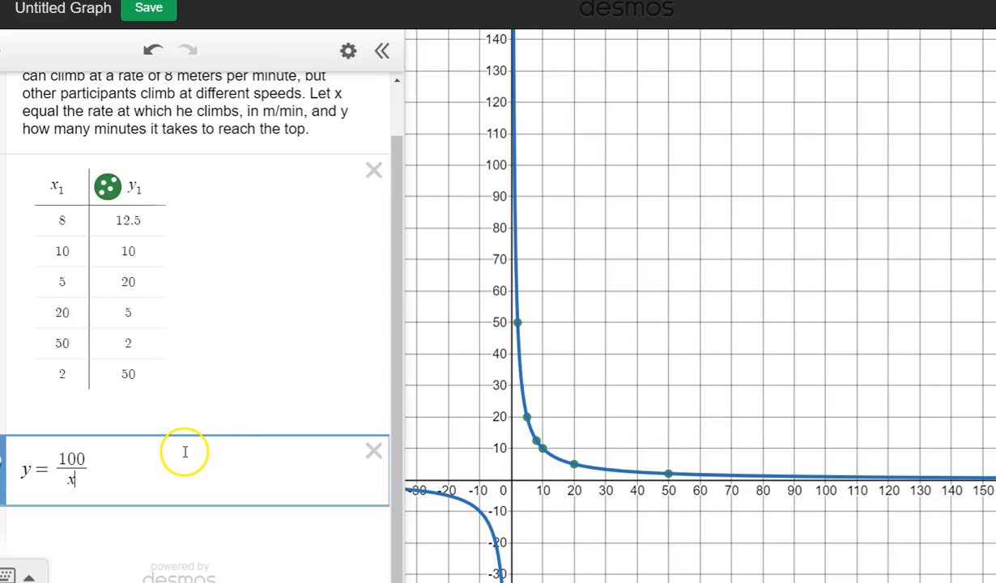
- Extend the table with two rows for the points (100, 1) and (150, 2/3)
left_click(93, 383)
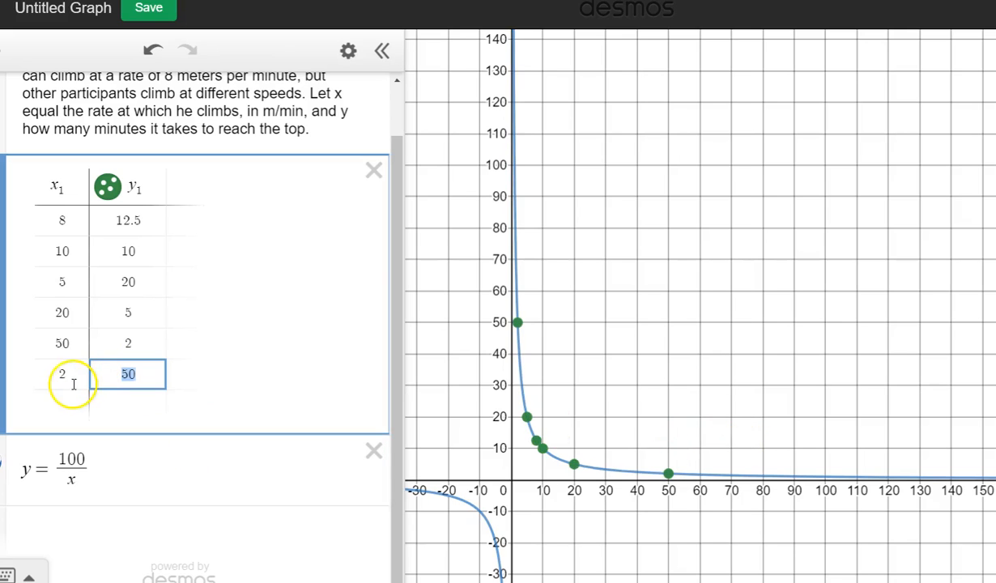
left_click(66, 403)
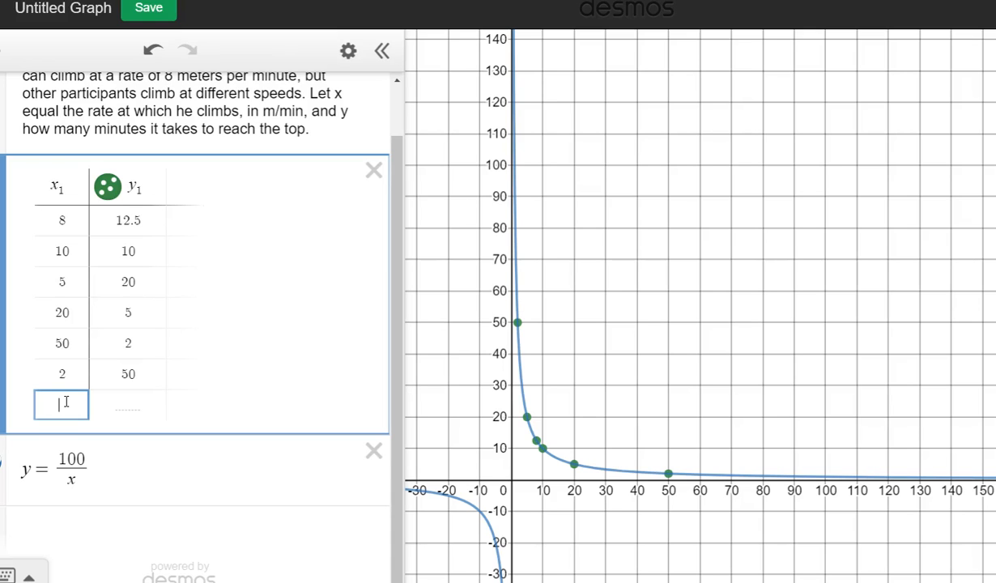
type("100")
left_click(138, 395)
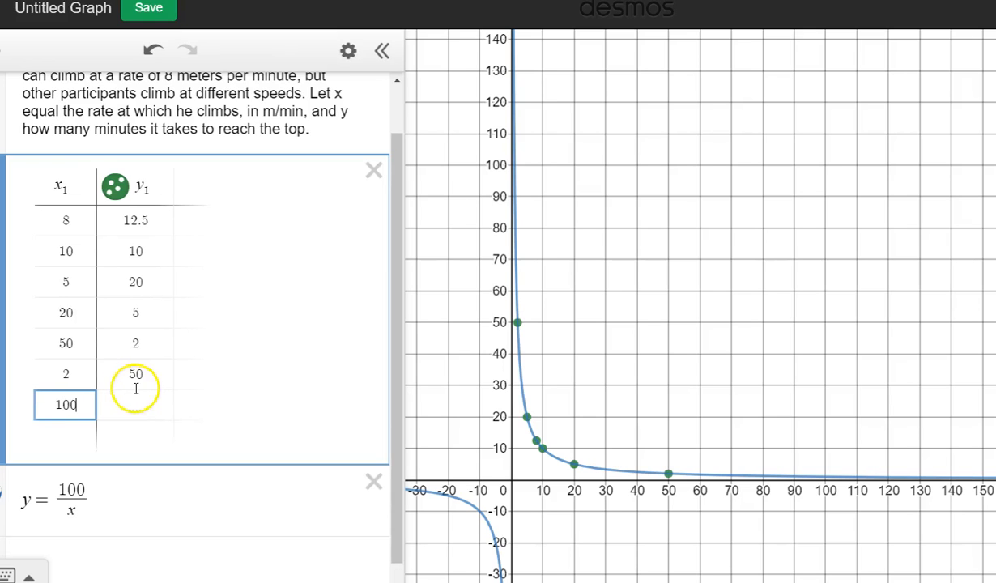
type("1")
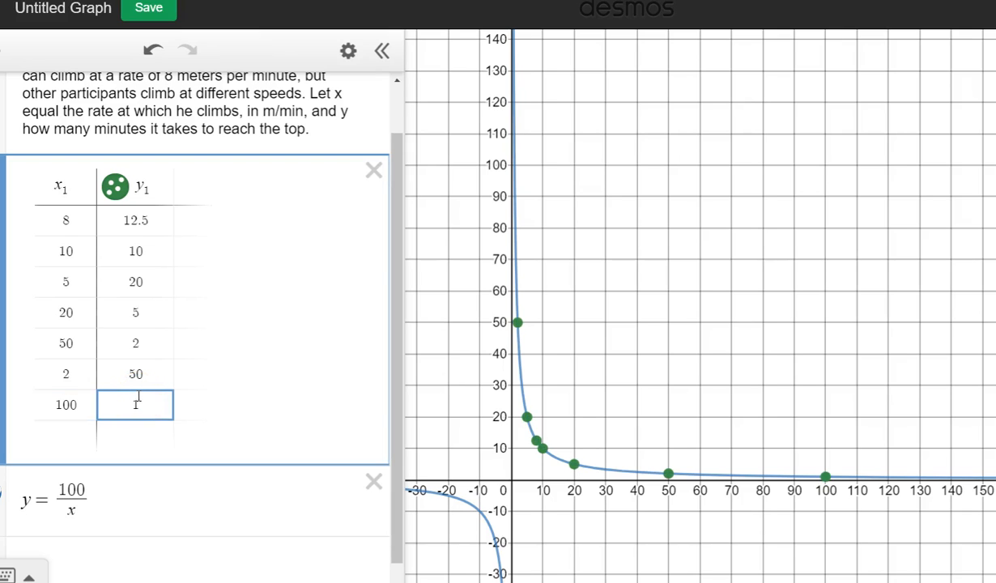
left_click(64, 437)
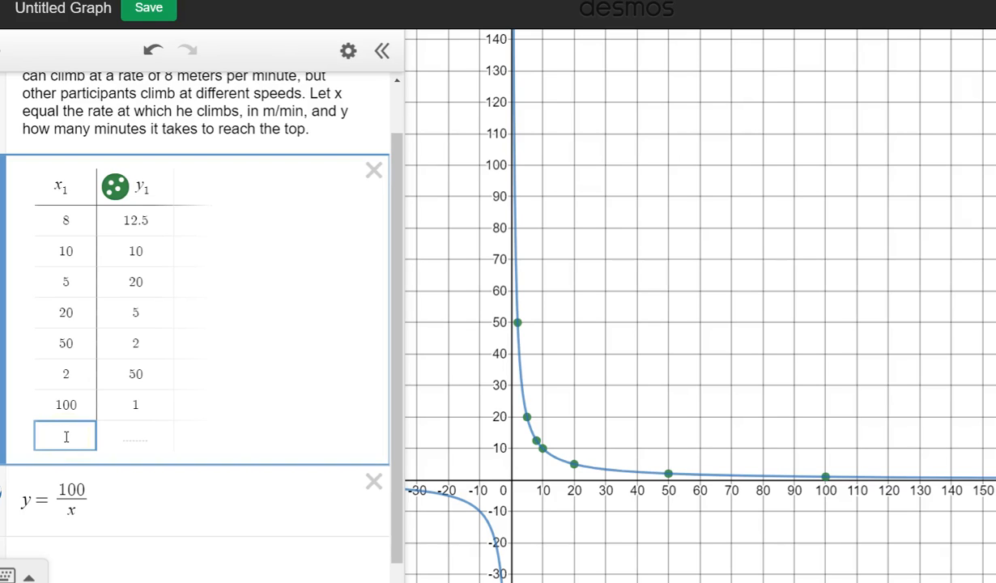
type("150")
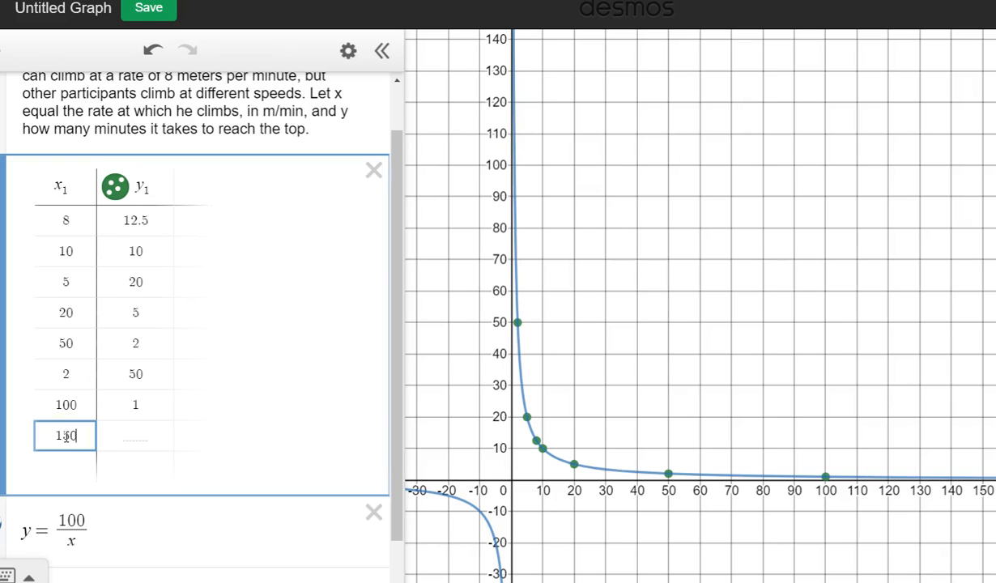
left_click(142, 426)
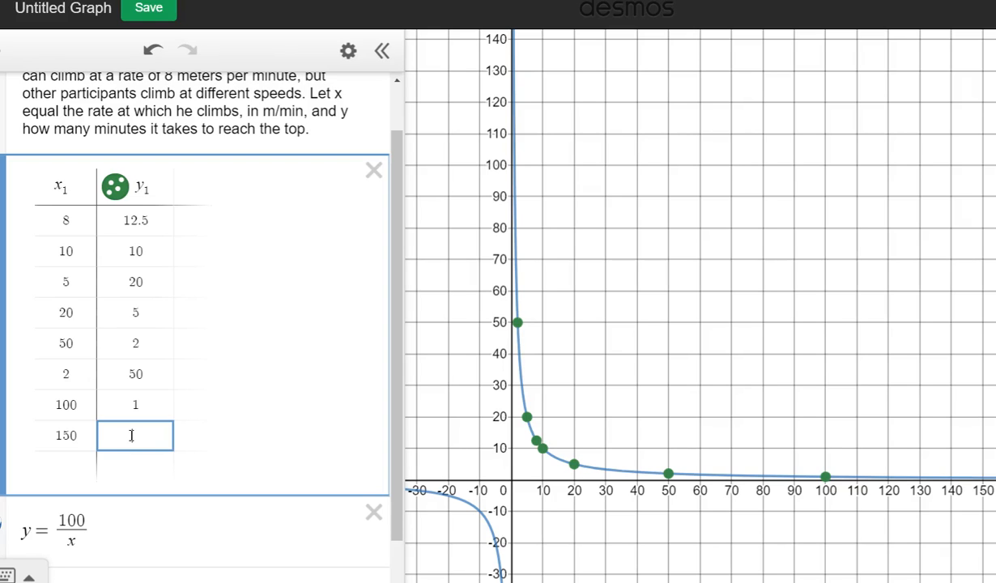
type("2/3")
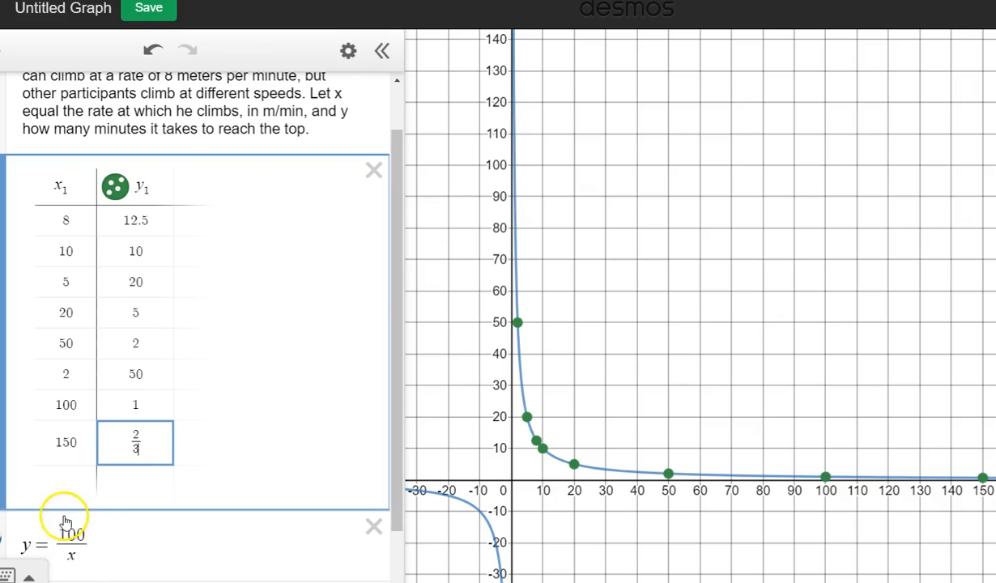
- Add a table row with x = 1 and y = 100
left_click(69, 478)
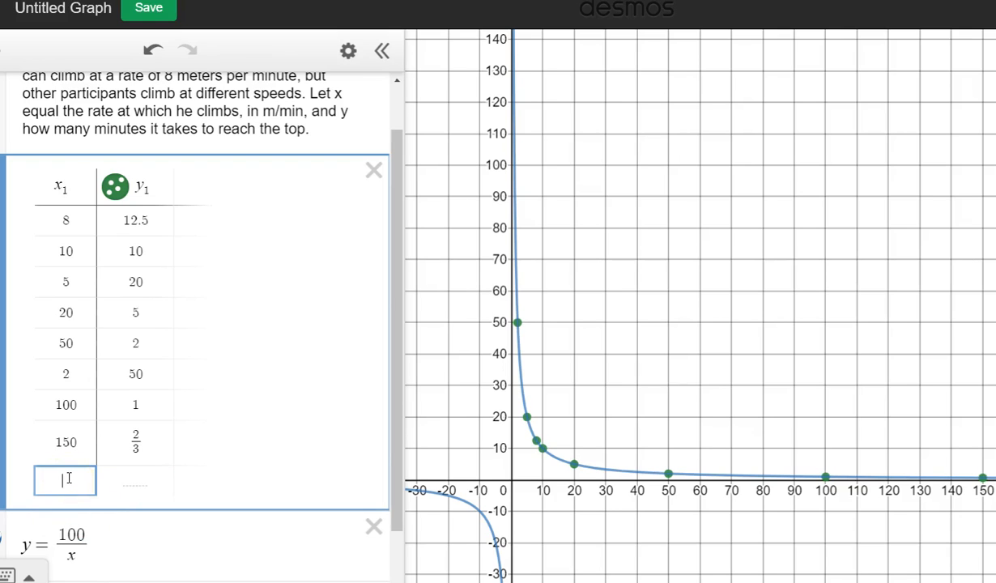
type("1")
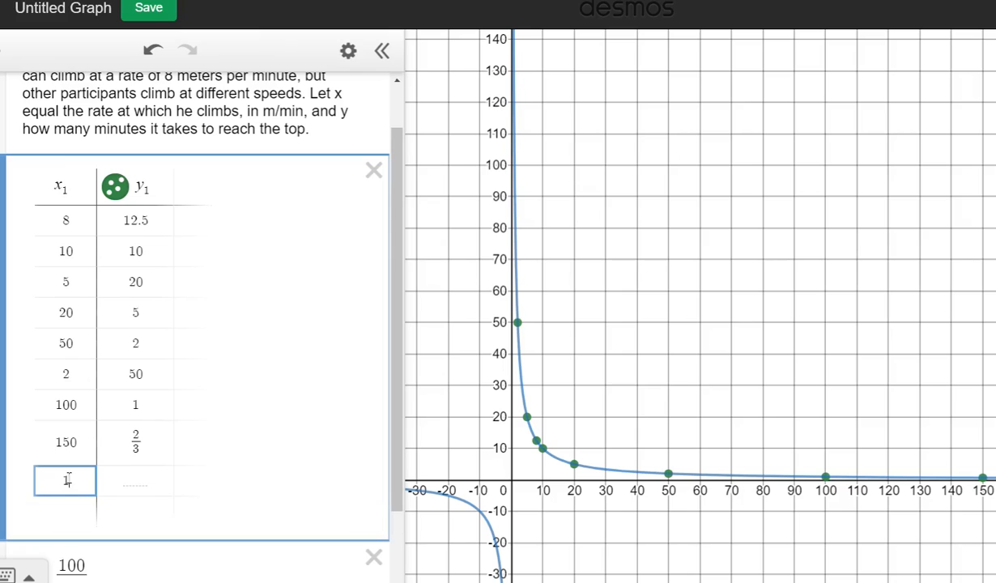
left_click(120, 480)
type("100")
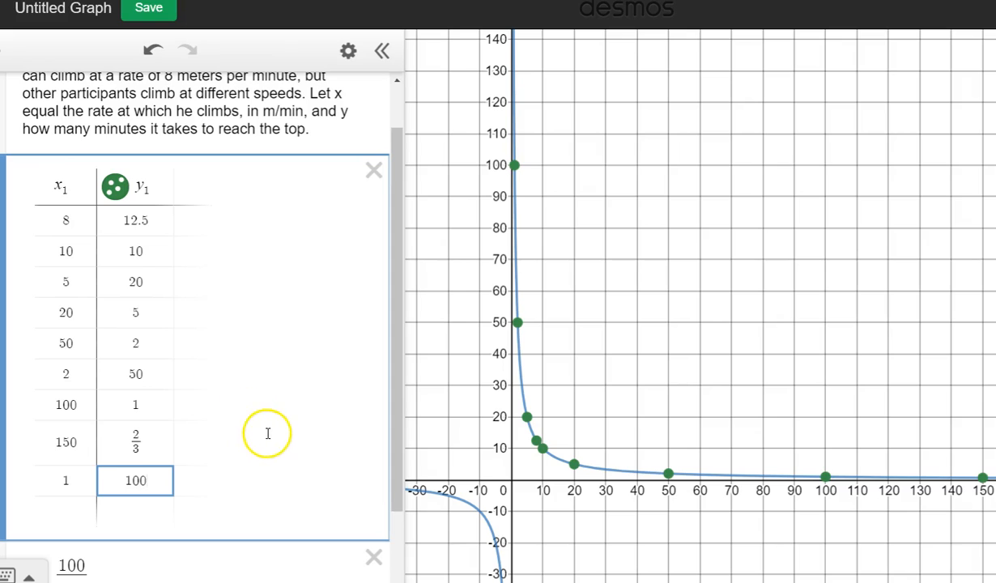
- Add a table row with x = .5 and y = 200
left_click(270, 455)
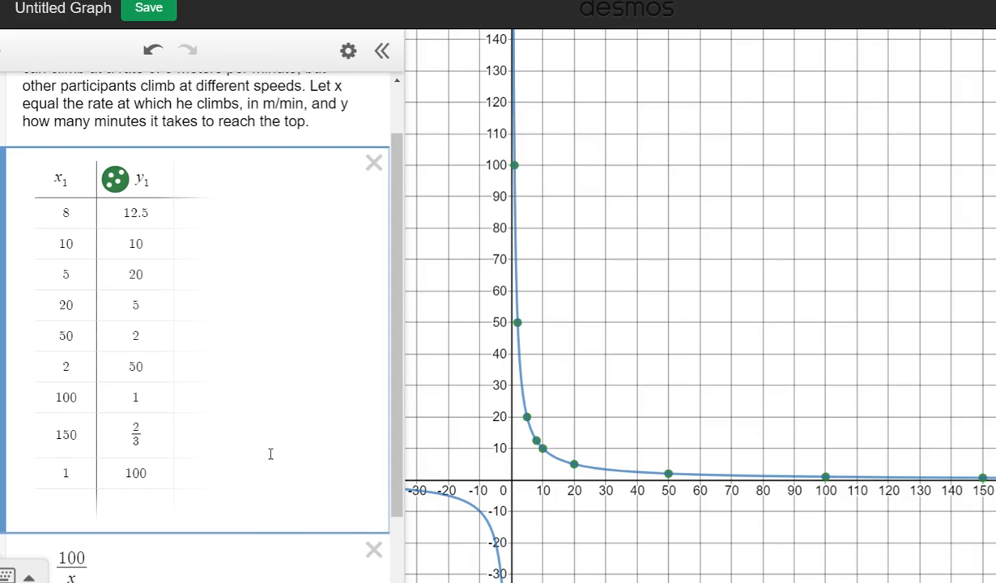
left_click(60, 500)
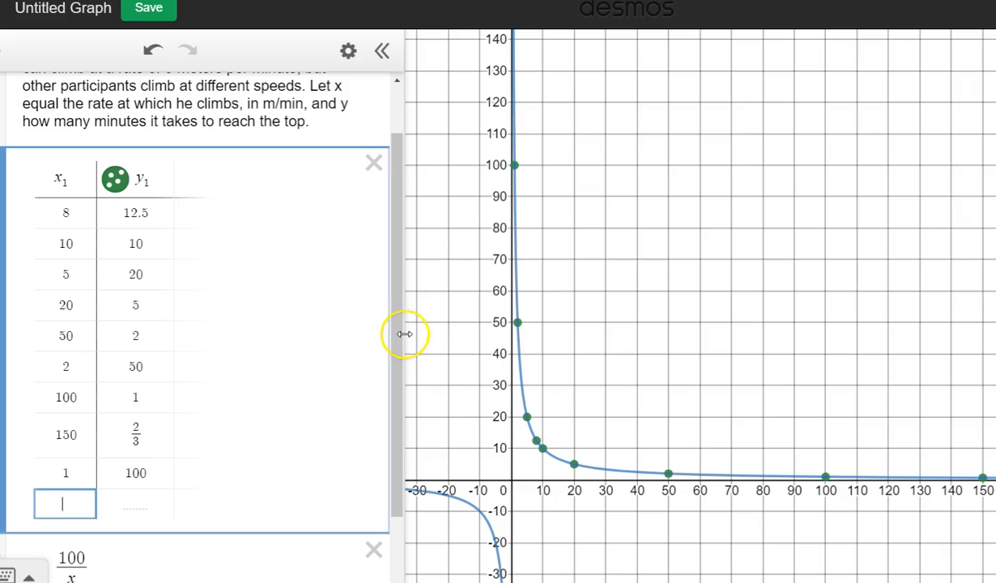
left_click_drag(396, 349, 396, 362)
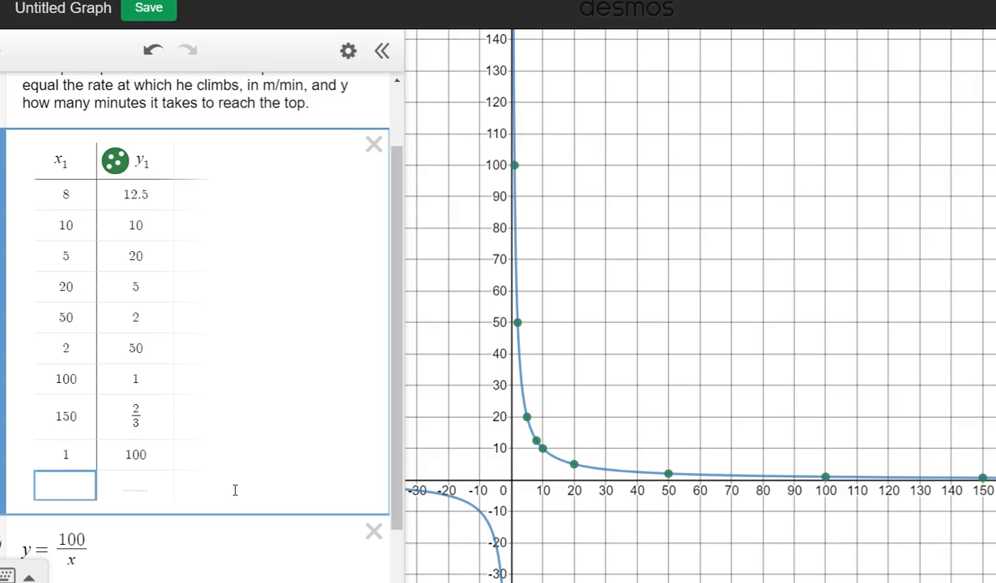
type(".5")
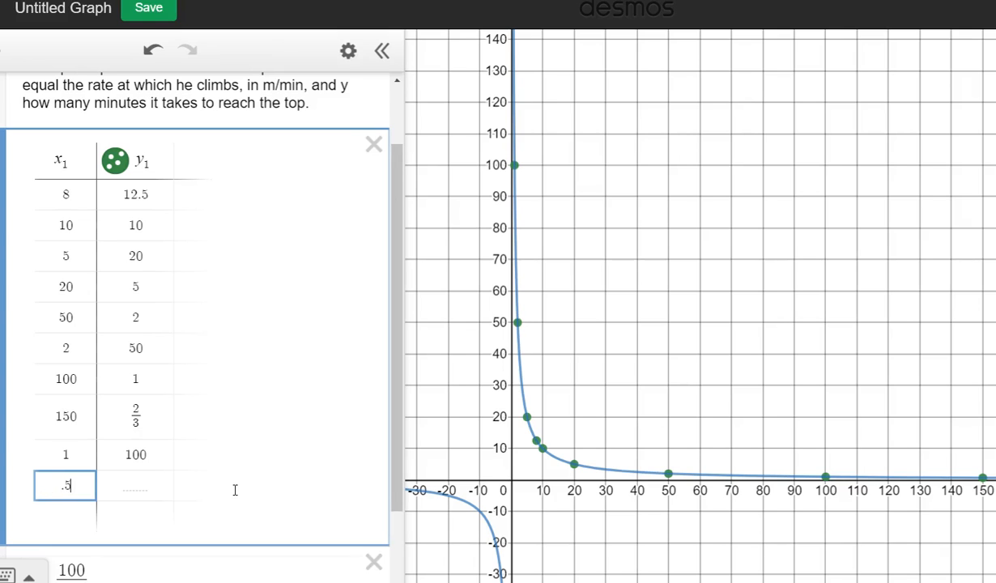
left_click(240, 486)
left_click(142, 484)
type("200")
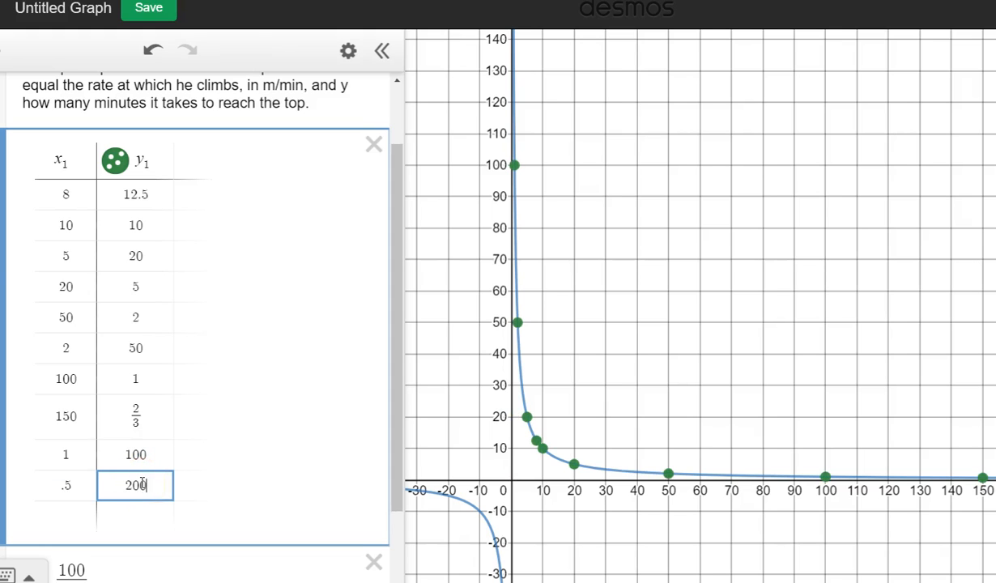
left_click_drag(728, 102, 709, 152)
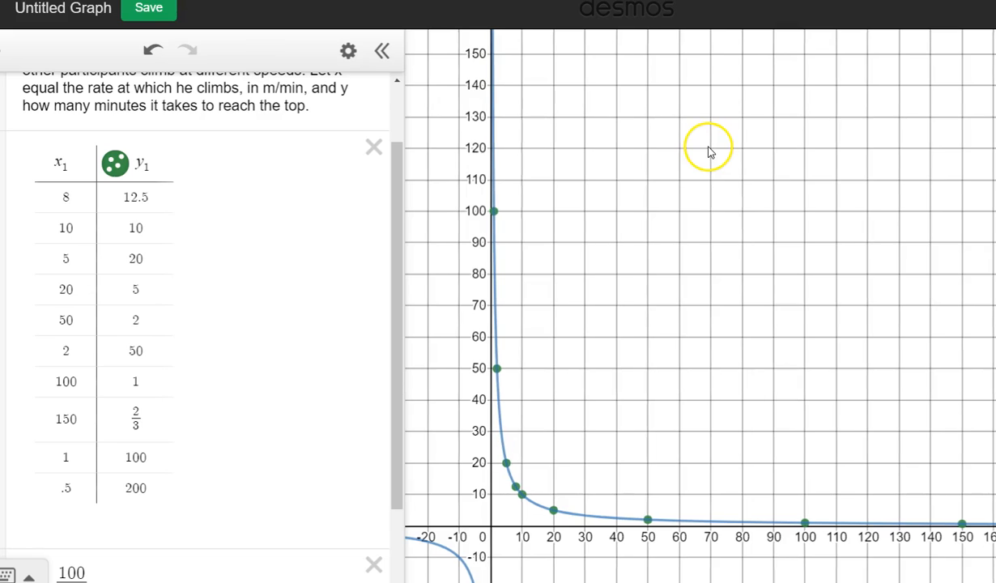
- Add a table row with x = 0 and enter "und" as its y value
left_click_drag(396, 250, 407, 308)
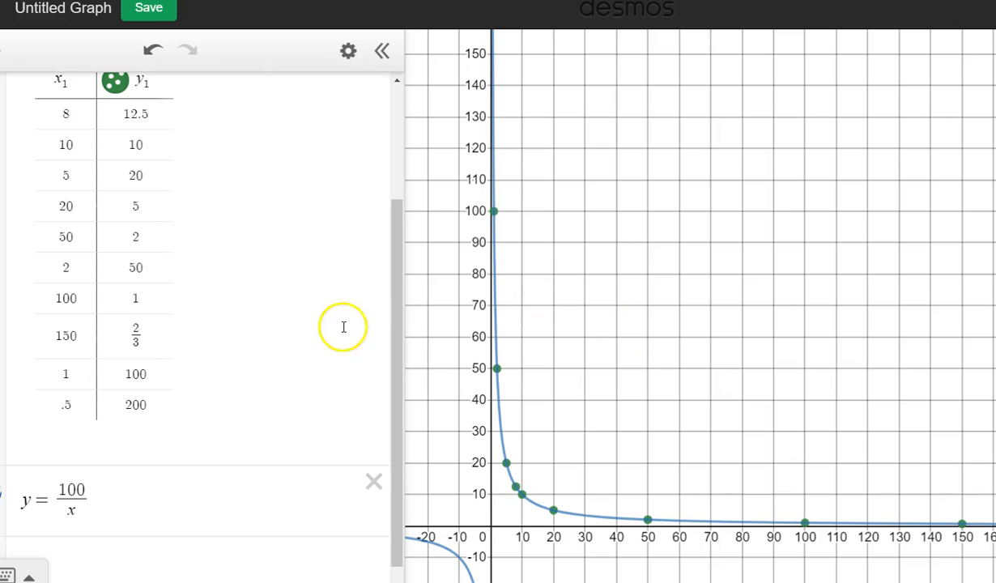
left_click(64, 431)
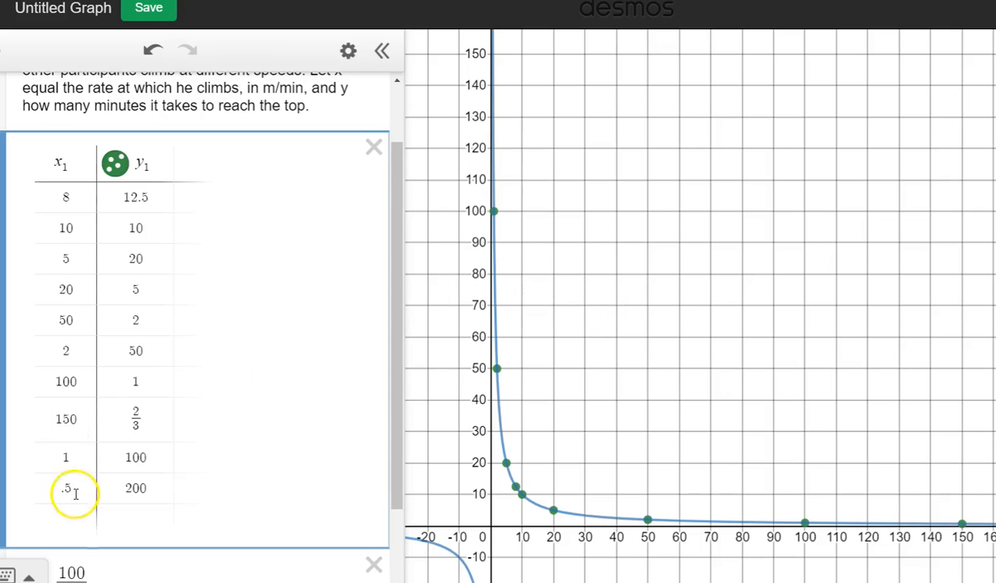
left_click(76, 517)
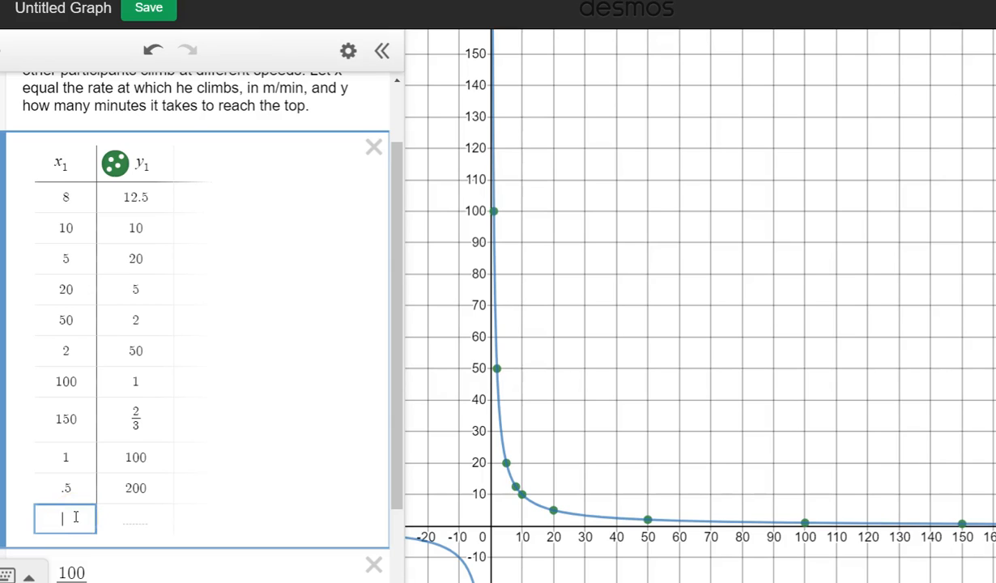
type("0")
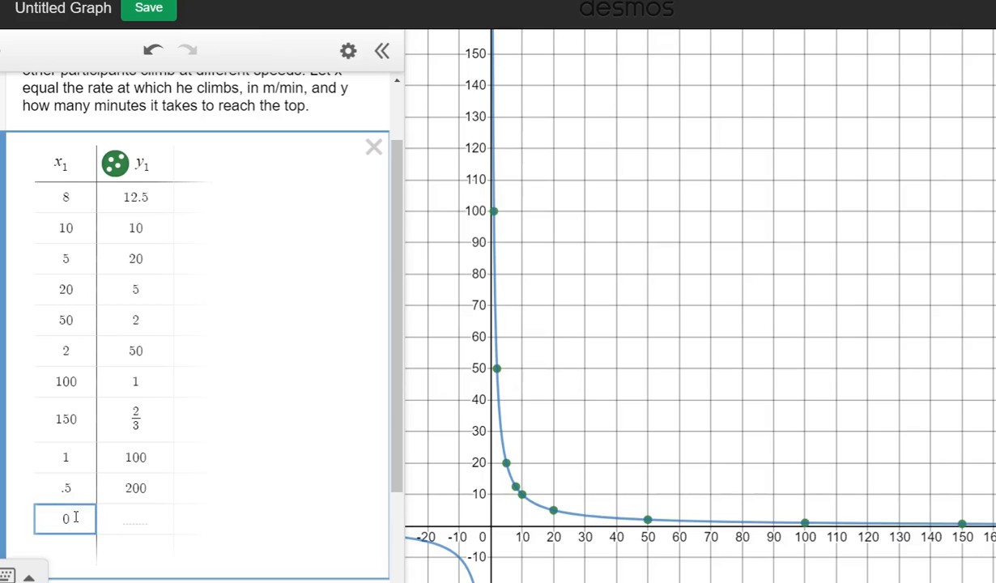
left_click(134, 510)
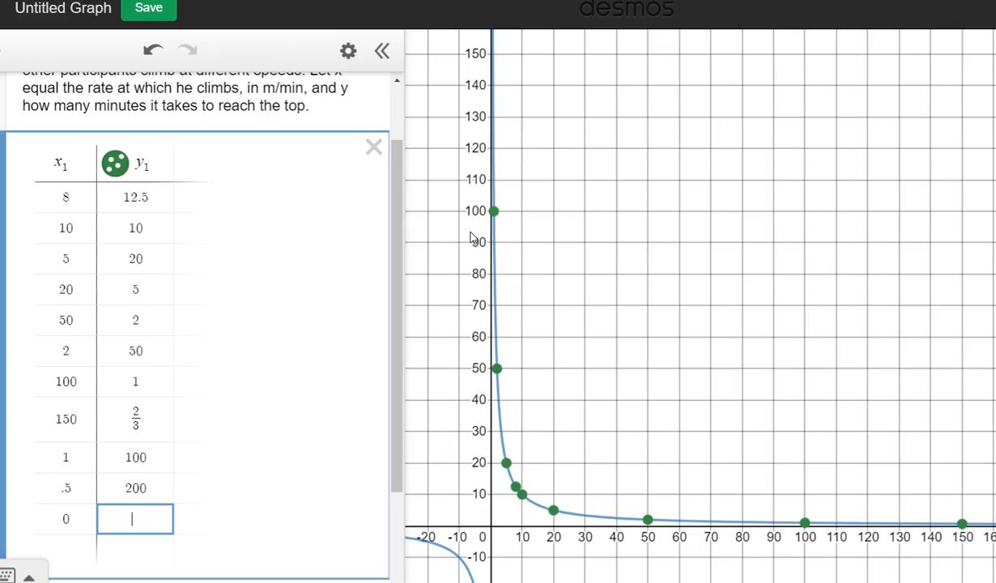
type("und")
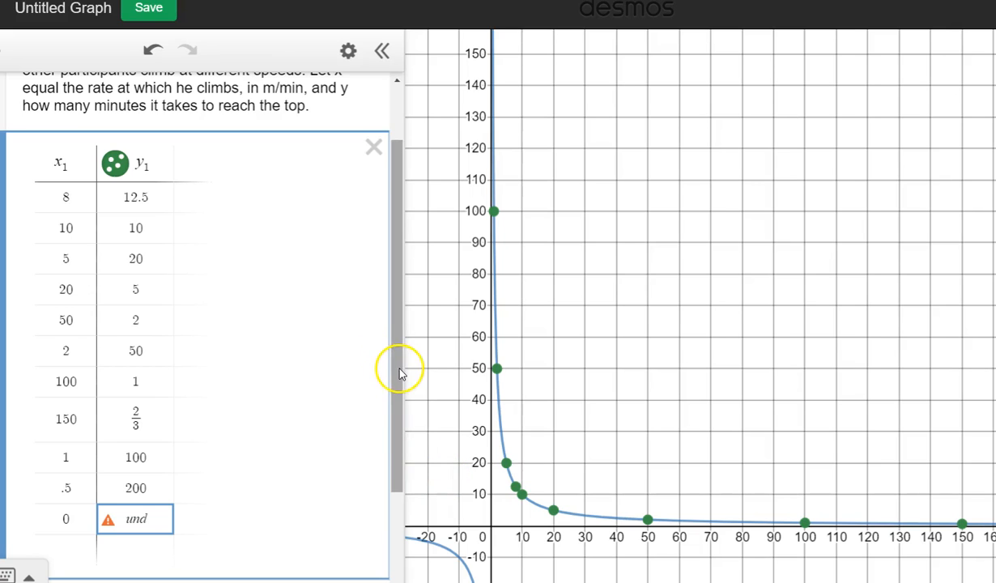
left_click_drag(397, 365, 407, 483)
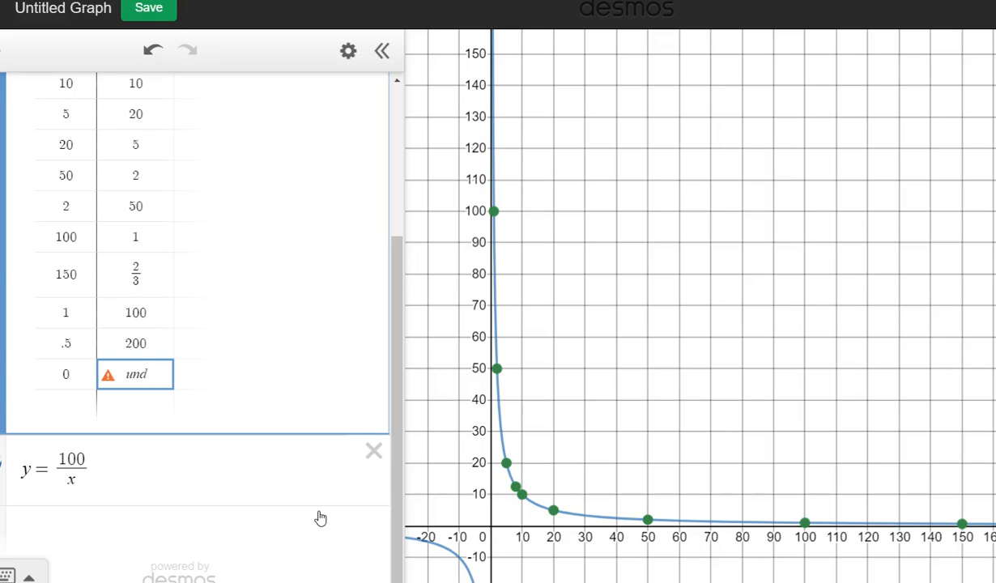
left_click(55, 509)
left_click(213, 447)
left_click(72, 482)
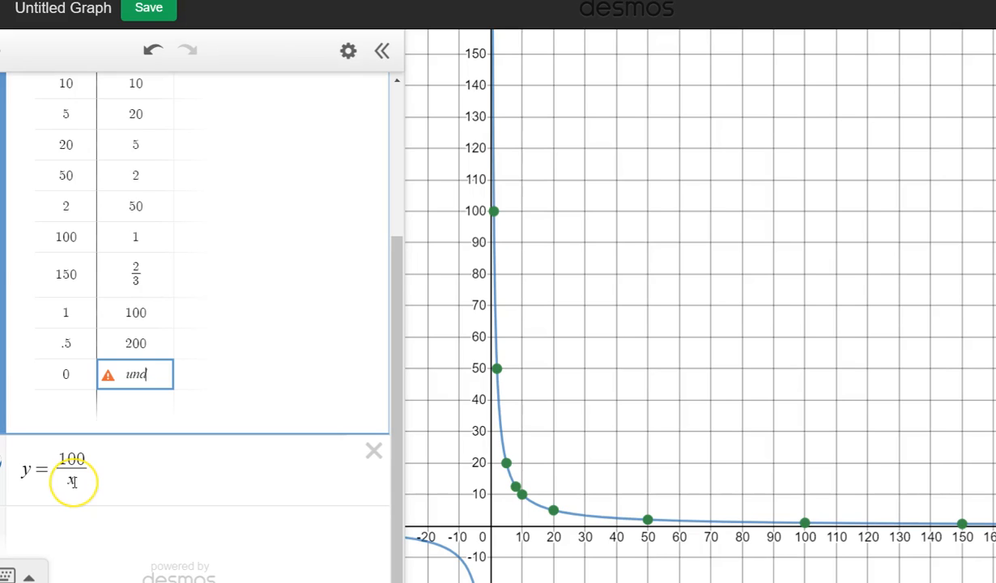
left_click(109, 473)
left_click(114, 482)
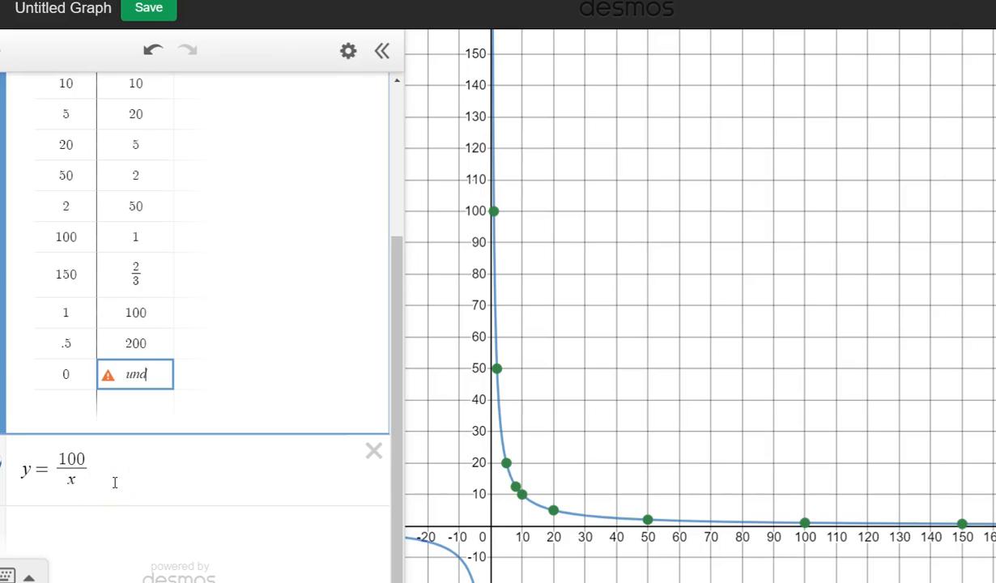